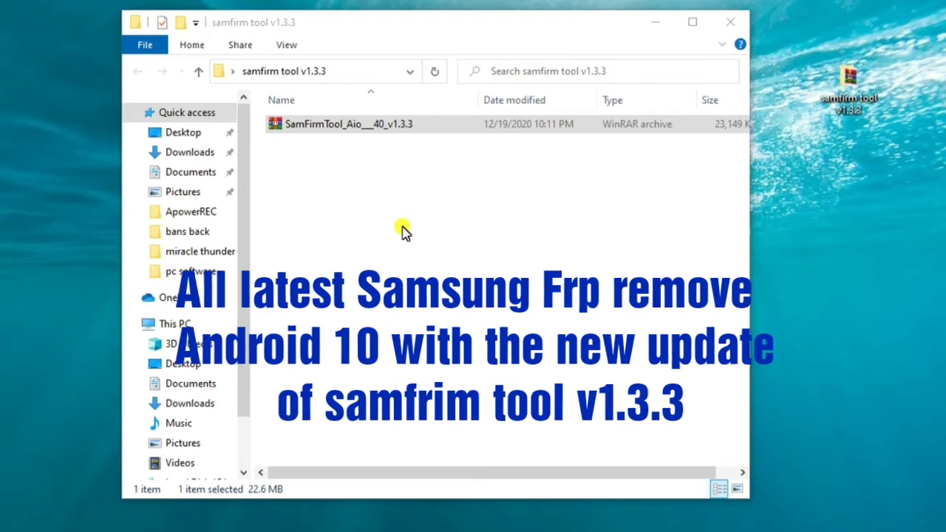
# Extract the SamFirmTool .rar archive here with WinRAR's Extract Here
pyautogui.rightClick(353, 132)
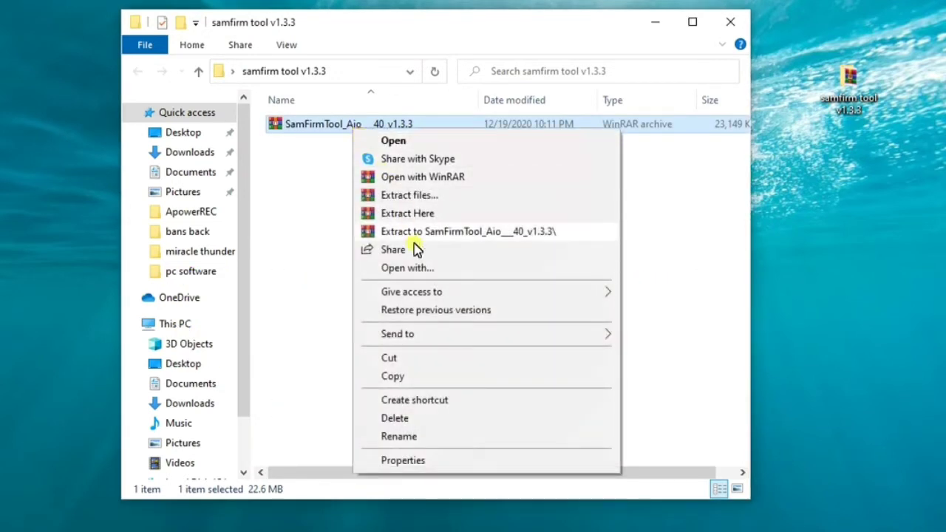
pyautogui.click(431, 213)
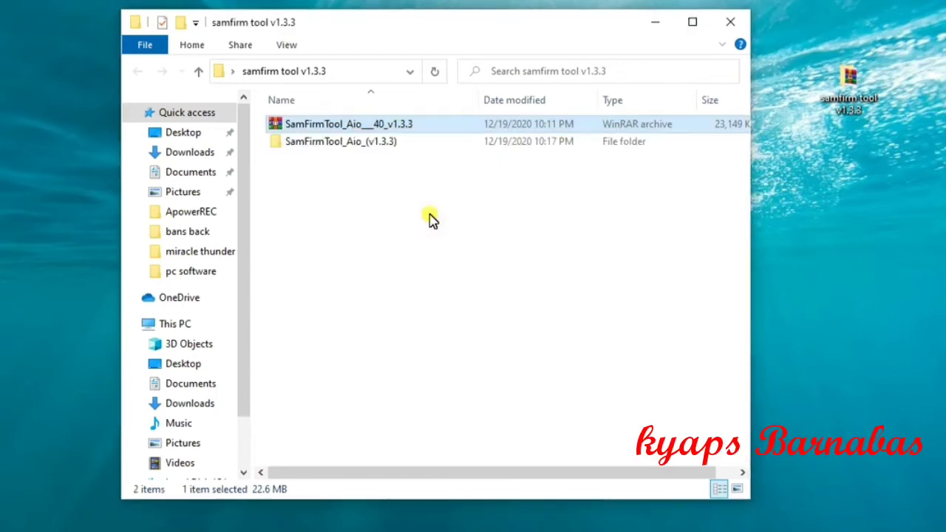
# Open the SamFirmTool_Aio_(v1.3.3) folder and run SamFirm.exe from it
pyautogui.doubleClick(360, 147)
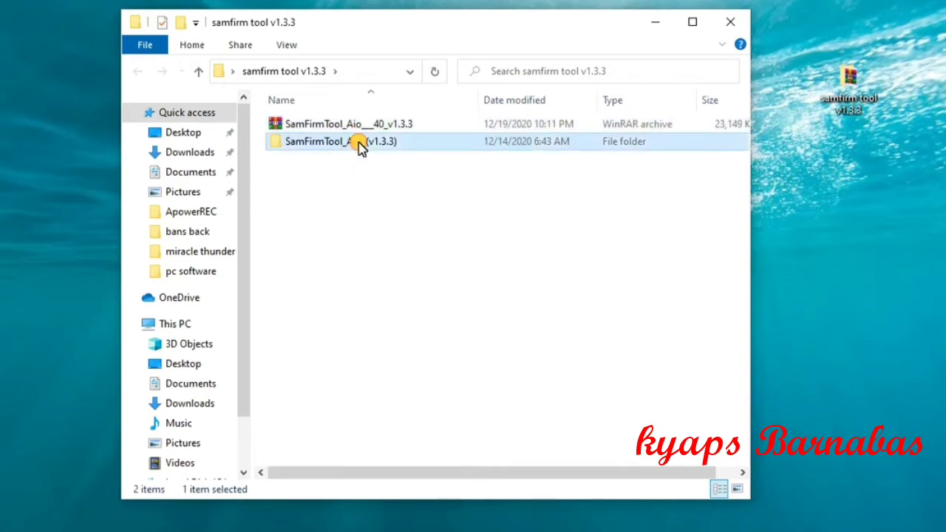
pyautogui.click(338, 163)
pyautogui.doubleClick(339, 163)
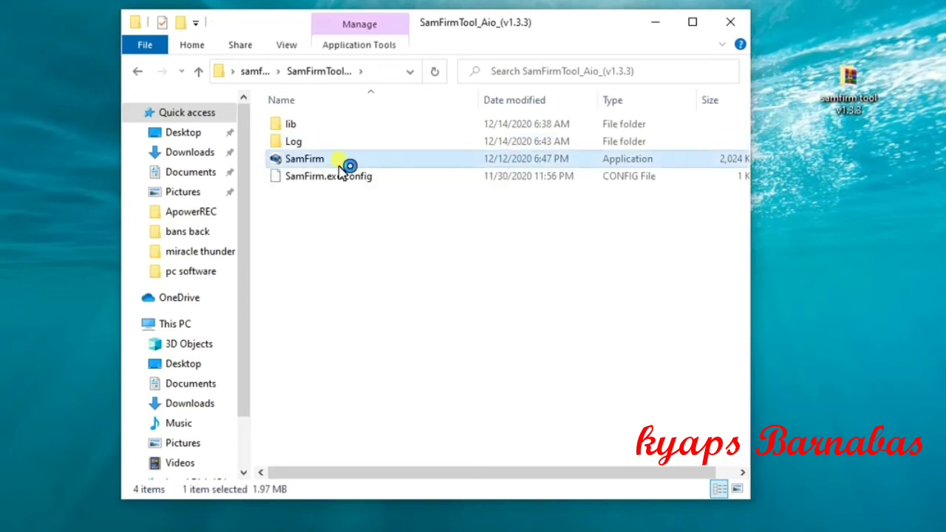
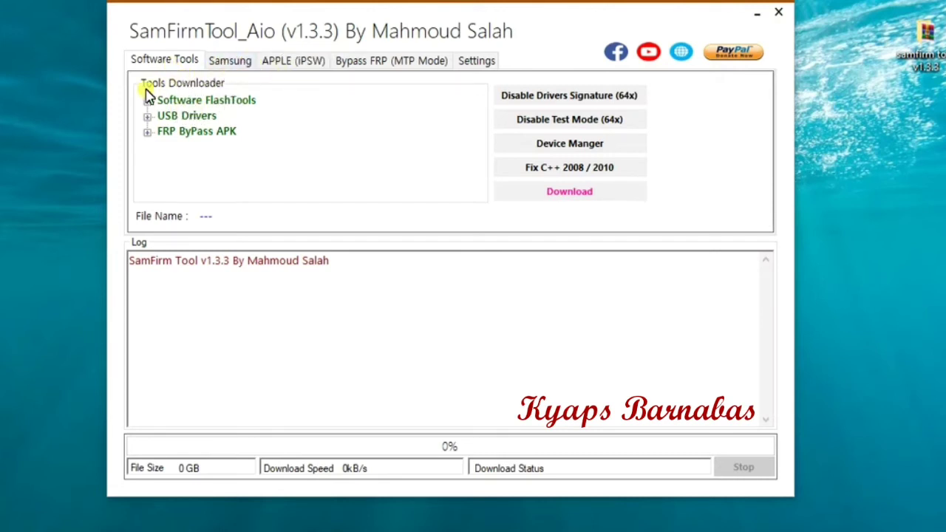
# Expand Software FlashTools and USB Drivers to reveal the APPLE and Samsung flash tools and Samsung USB Drivers
pyautogui.click(209, 105)
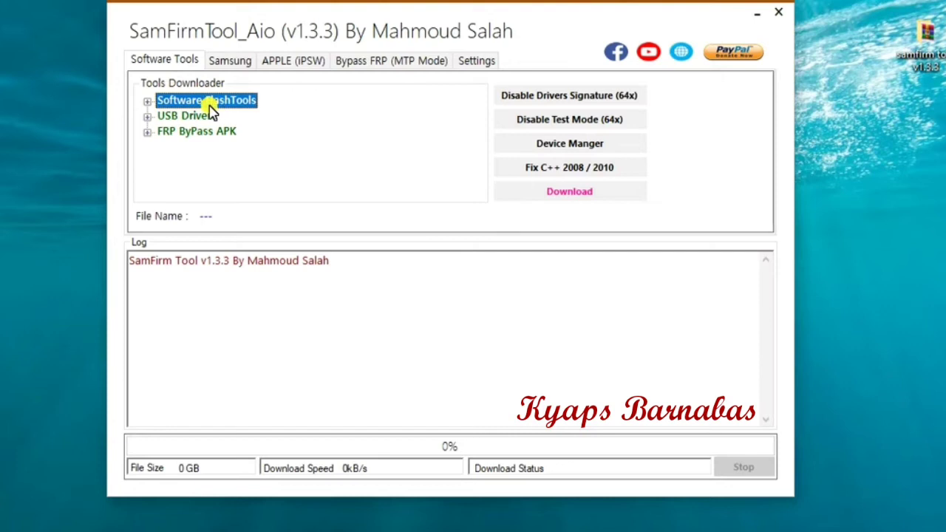
pyautogui.click(147, 103)
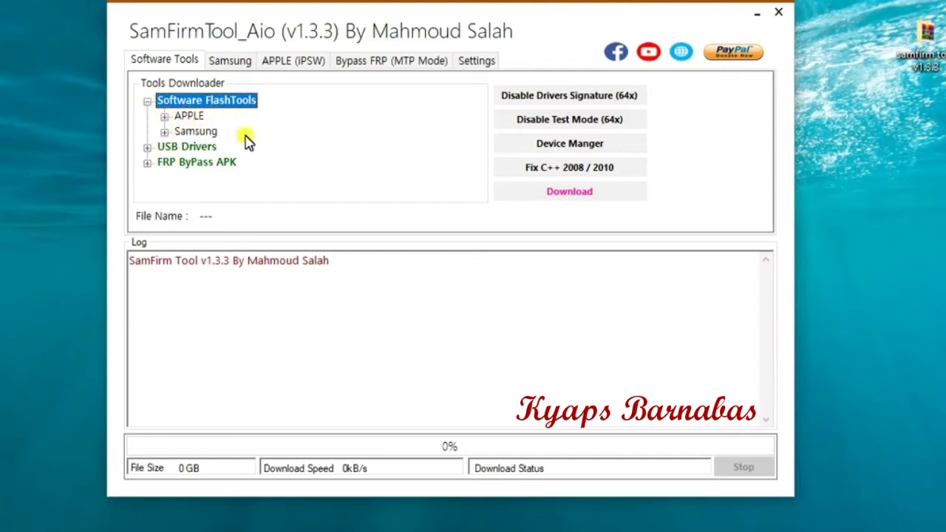
pyautogui.click(147, 147)
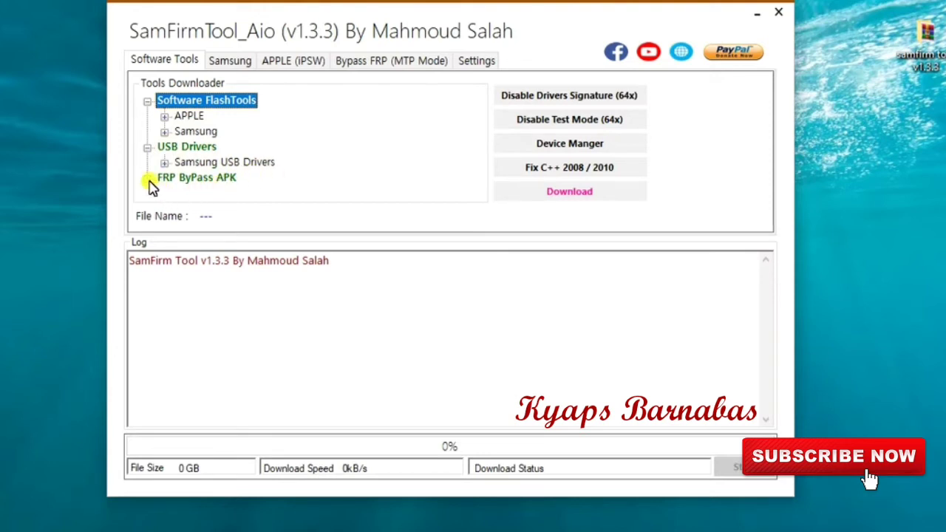
# Expand FRP ByPass APK and scroll down its apk list past FRP_addROM.apk, TechnoCare.apk and Test_DPC.apk
pyautogui.click(148, 181)
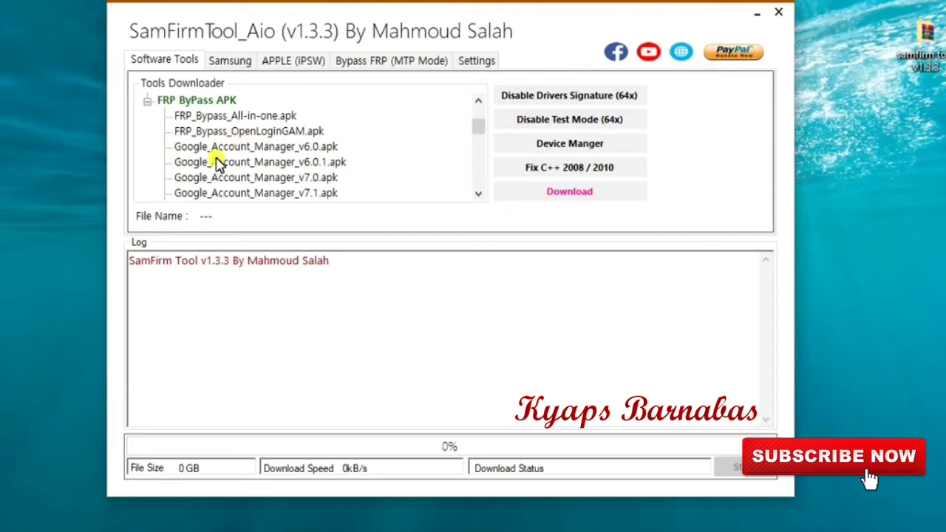
pyautogui.scroll(-1, 270, 161)
pyautogui.scroll(1, 318, 137)
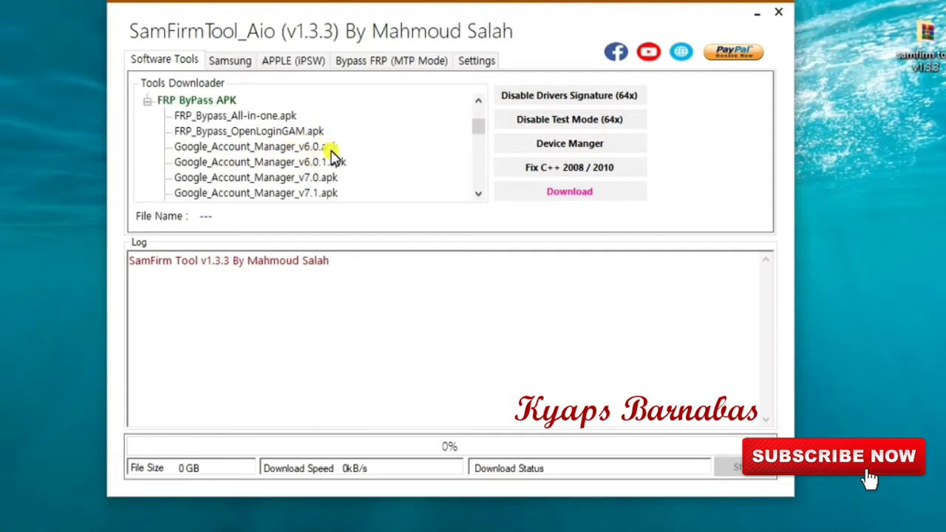
pyautogui.scroll(-1, 314, 158)
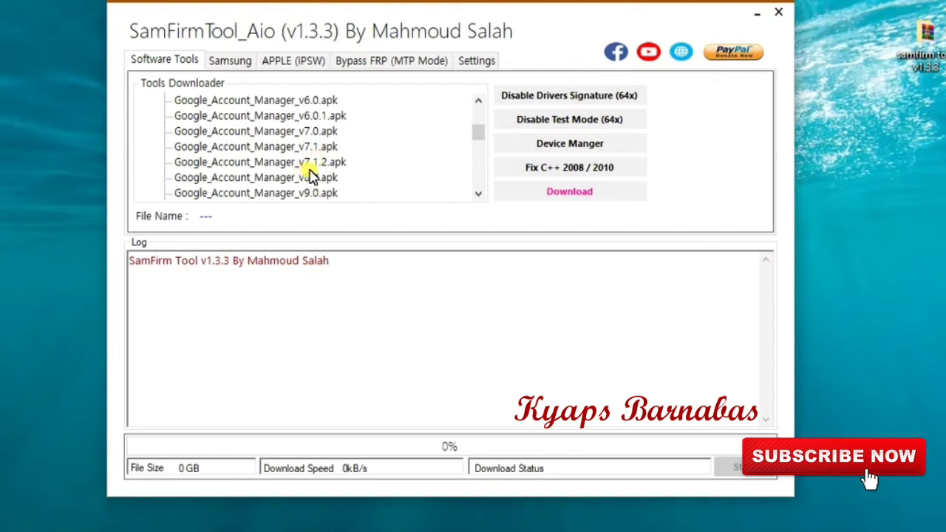
pyautogui.scroll(-1, 316, 180)
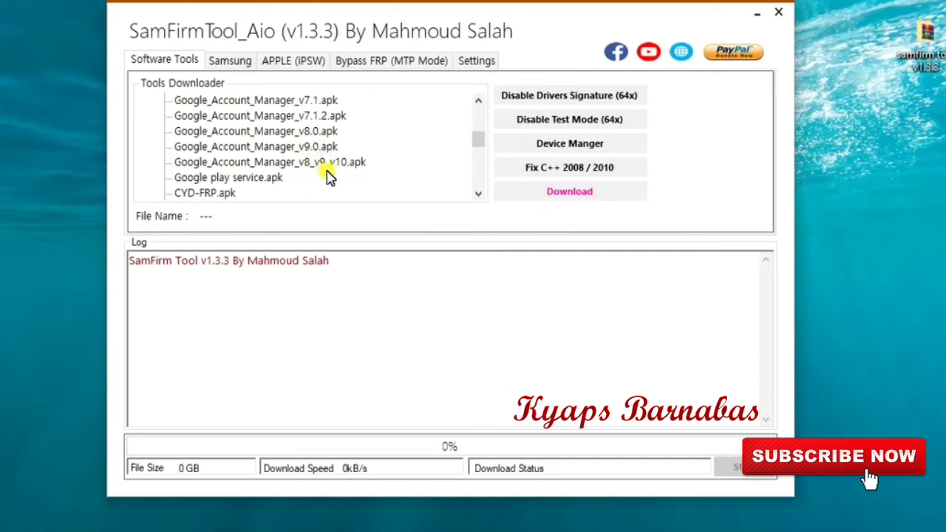
pyautogui.scroll(-1, 336, 175)
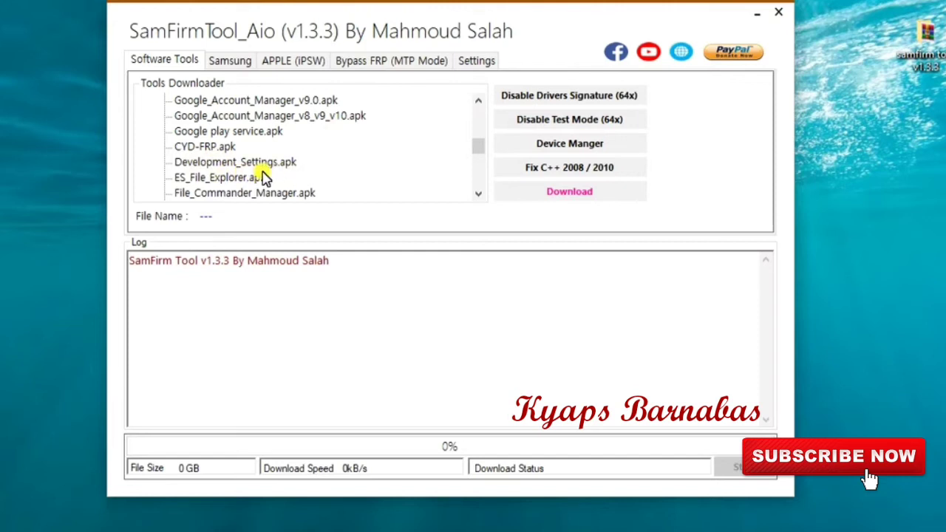
pyautogui.scroll(-1, 306, 174)
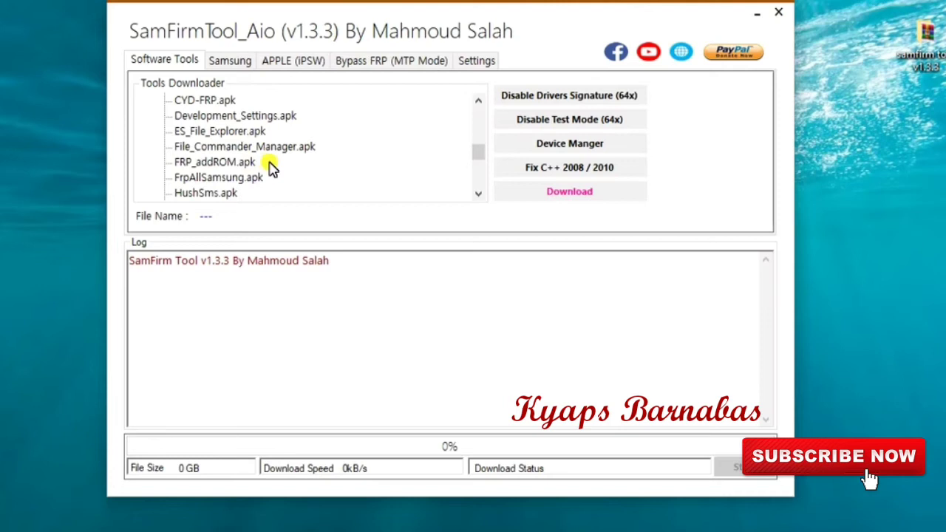
pyautogui.scroll(-1, 272, 168)
pyautogui.scroll(-2, 272, 169)
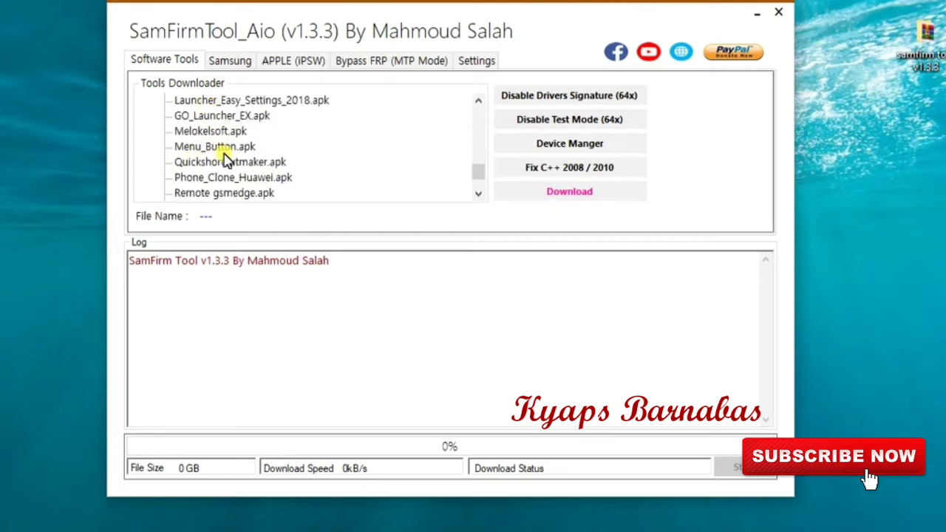
pyautogui.scroll(-1, 235, 171)
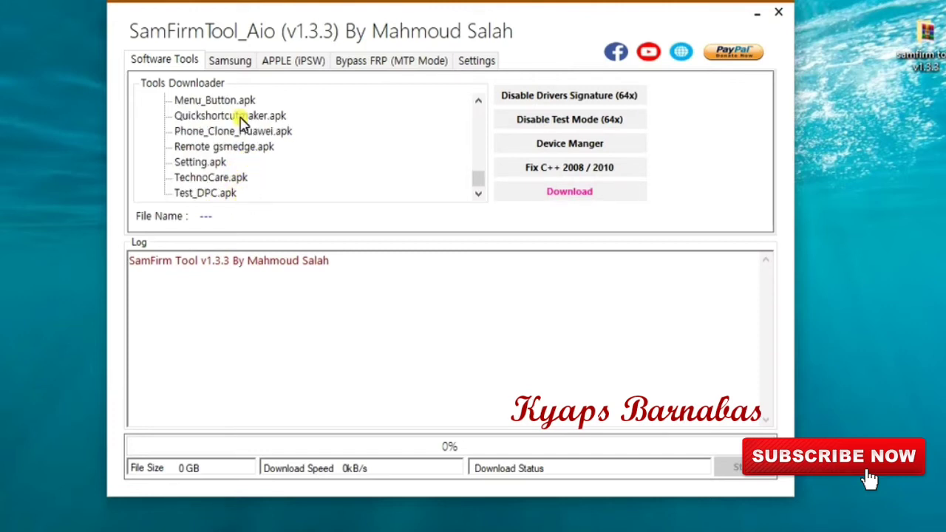
# Switch to the Samsung tab and browse the Model list, leaving GT-I8150 unchanged
pyautogui.click(226, 65)
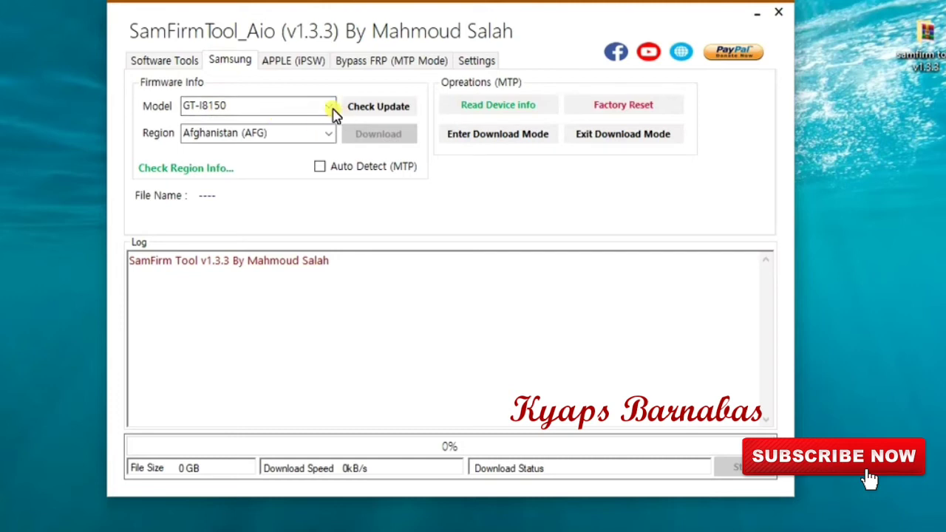
pyautogui.click(329, 108)
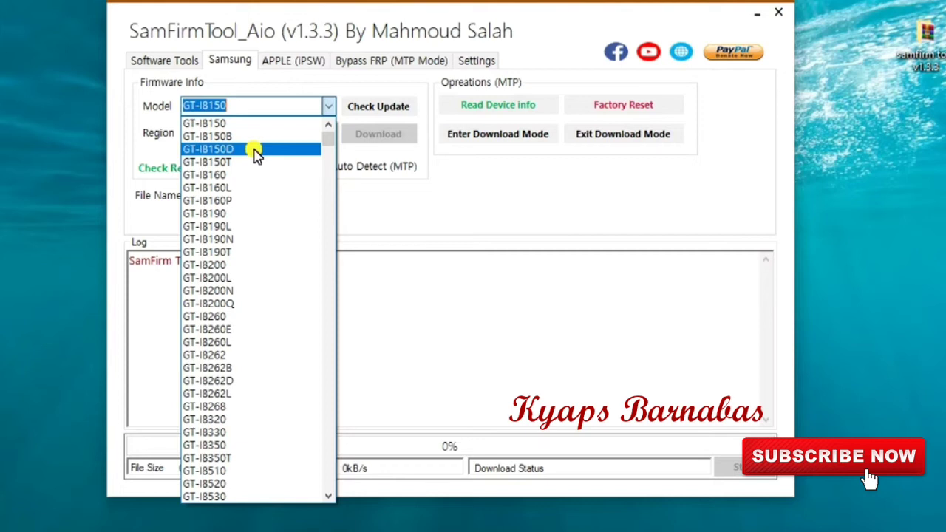
pyautogui.scroll(-1, 277, 184)
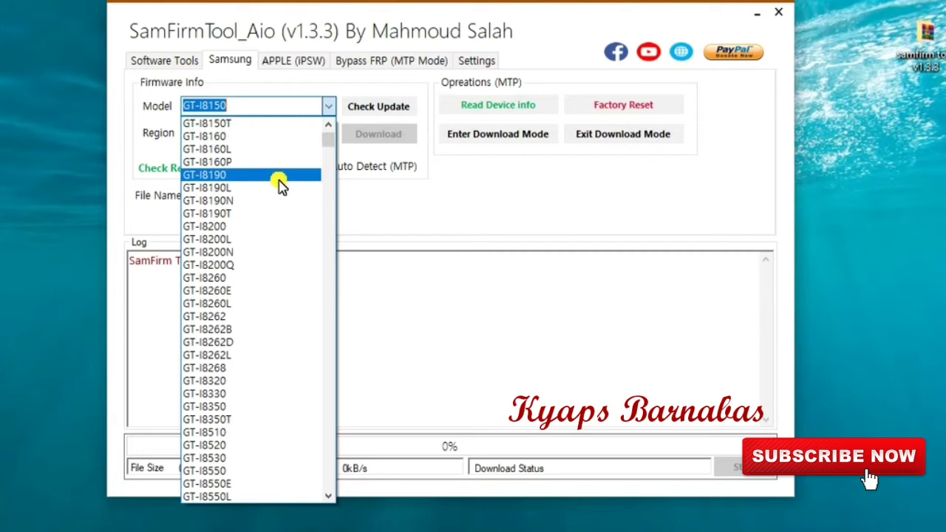
pyautogui.scroll(-1, 279, 183)
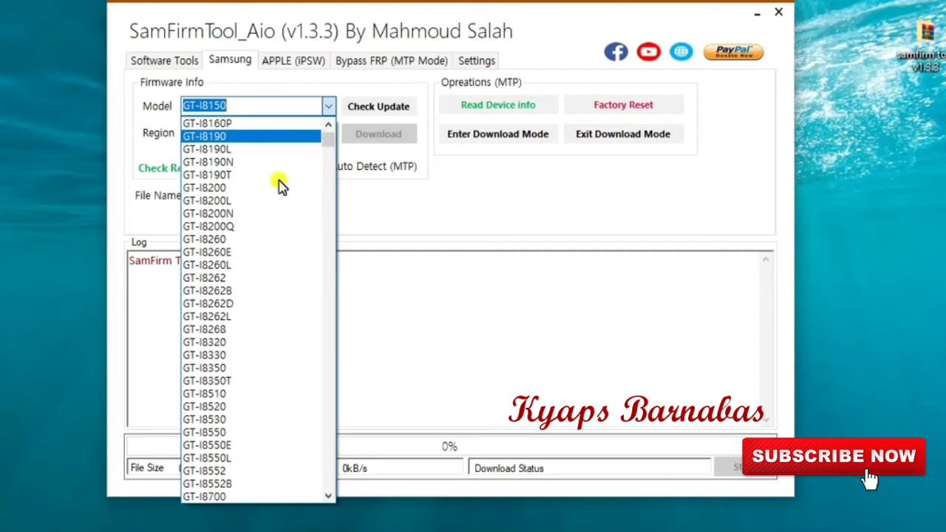
pyautogui.scroll(-3, 279, 185)
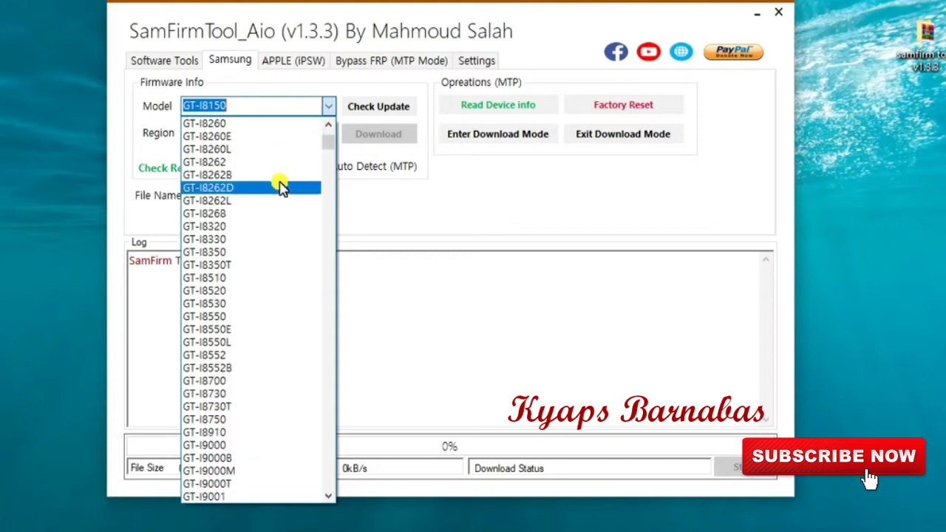
pyautogui.scroll(-2, 280, 186)
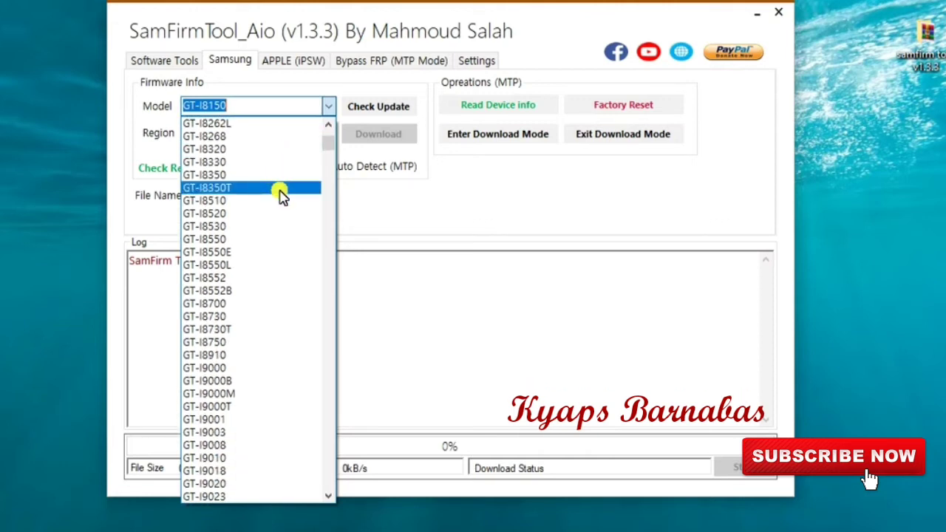
pyautogui.scroll(-9, 246, 234)
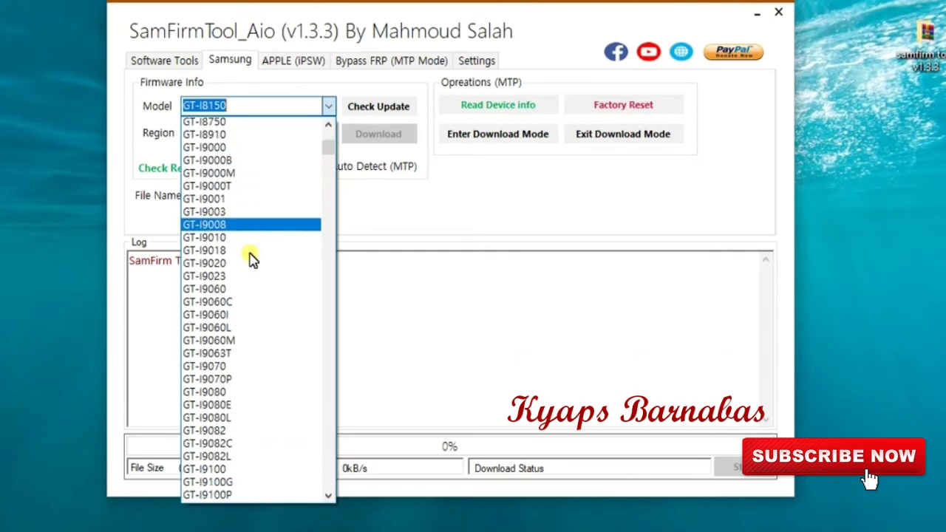
pyautogui.scroll(-1, 260, 314)
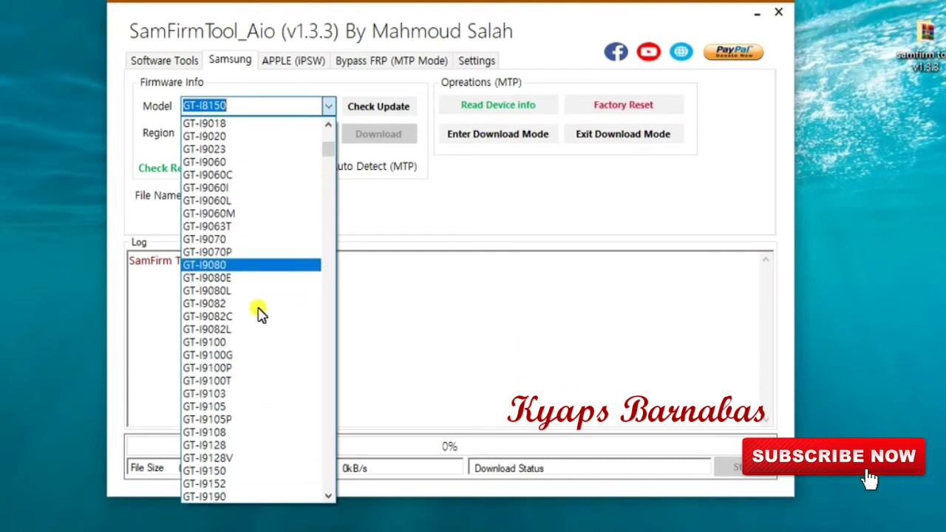
pyautogui.scroll(-7, 262, 316)
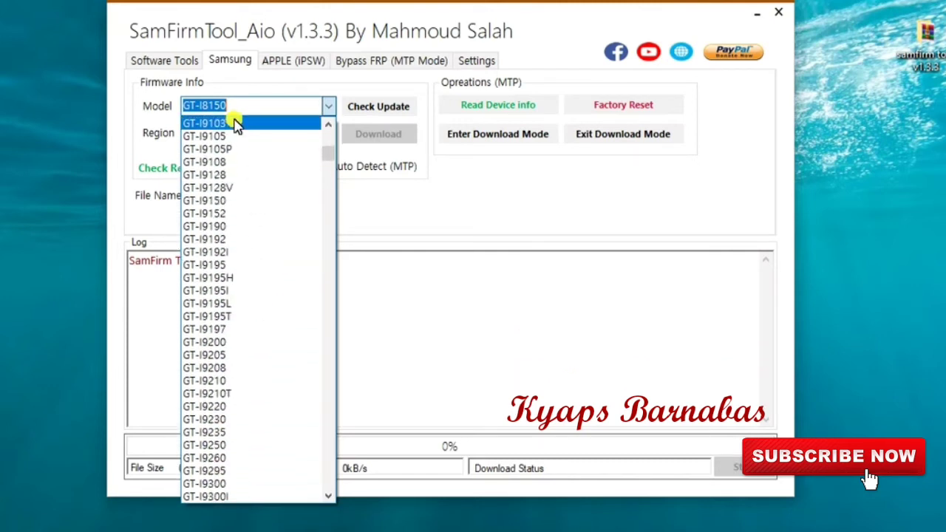
pyautogui.click(256, 106)
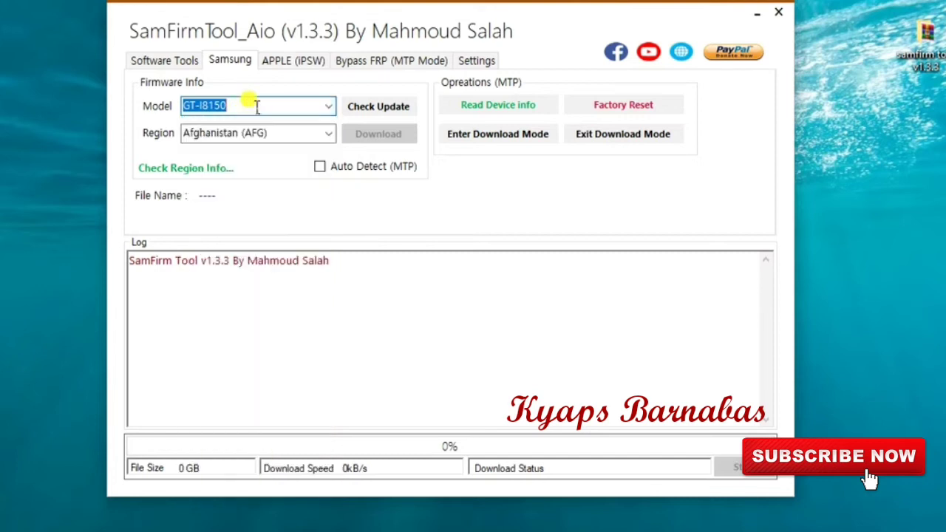
# Replace GT-I8150 in the Model field with SM-N920C
pyautogui.press('BackSpace')
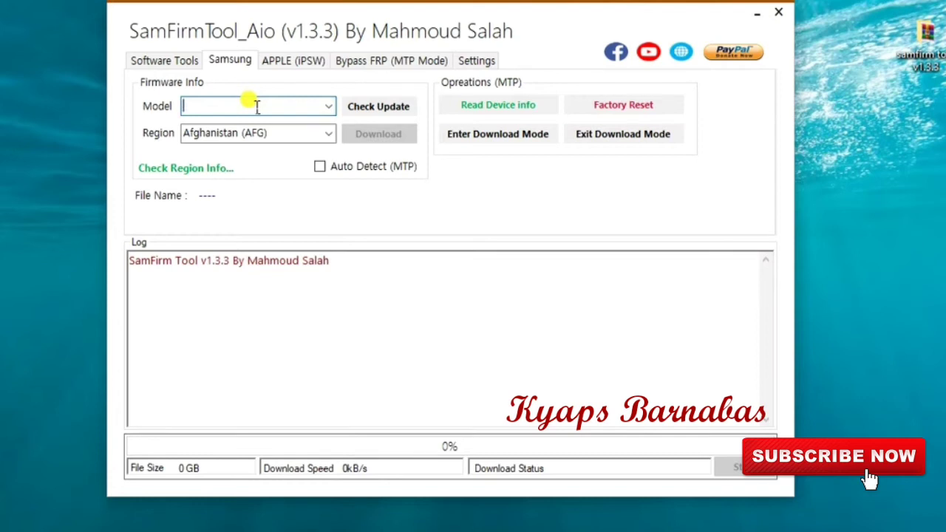
pyautogui.write('SM')
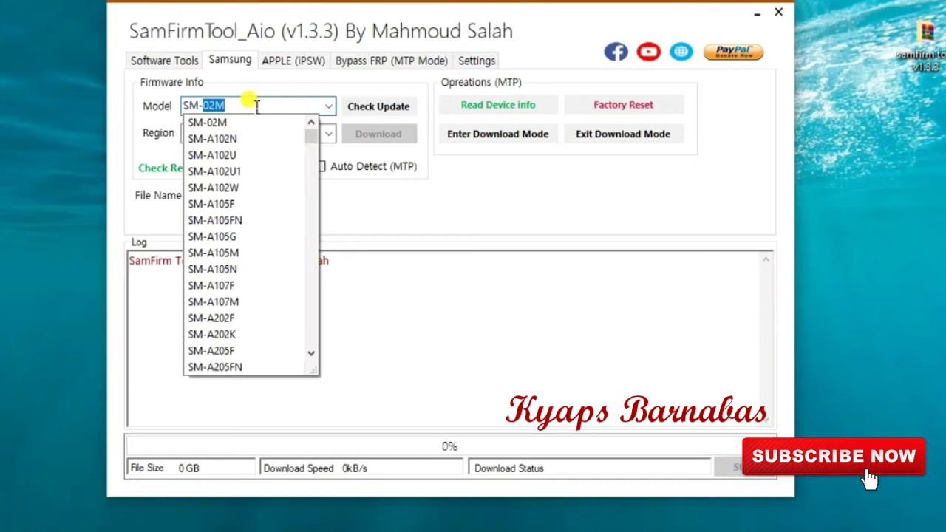
pyautogui.write('N')
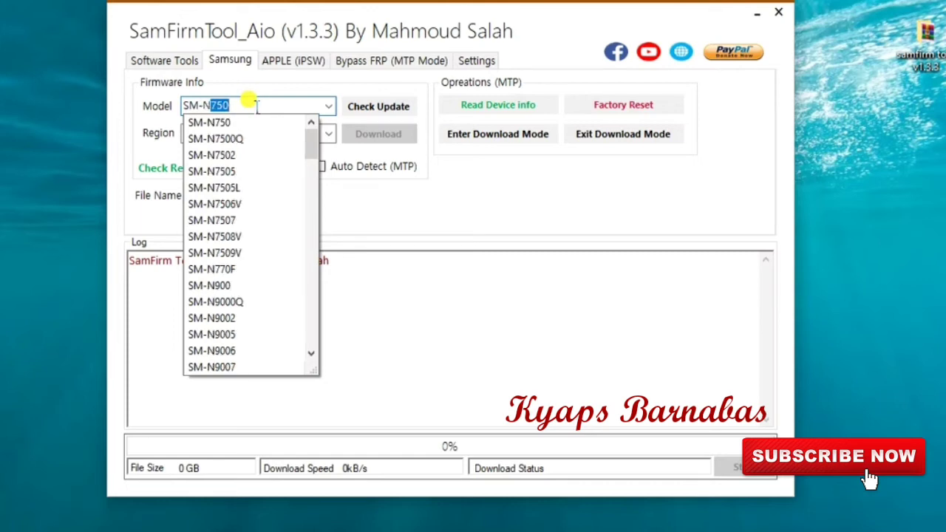
pyautogui.write('9')
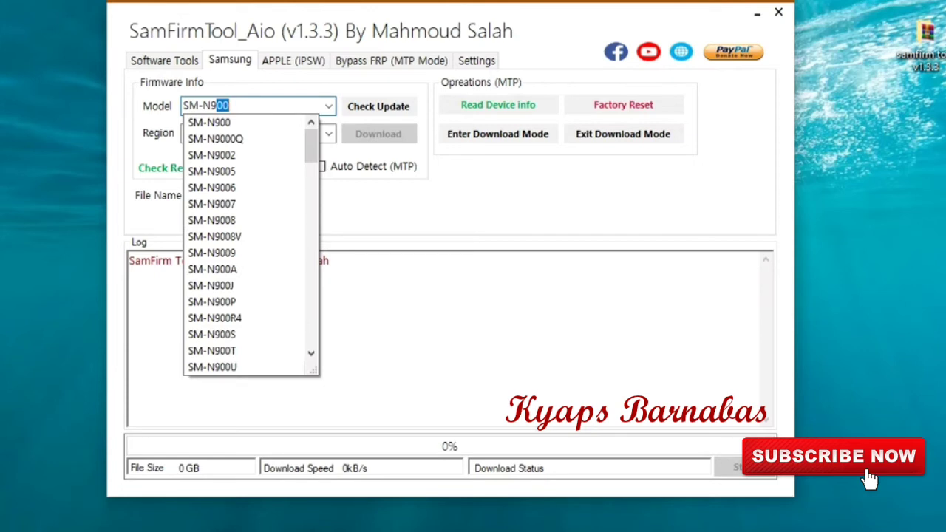
pyautogui.write('2')
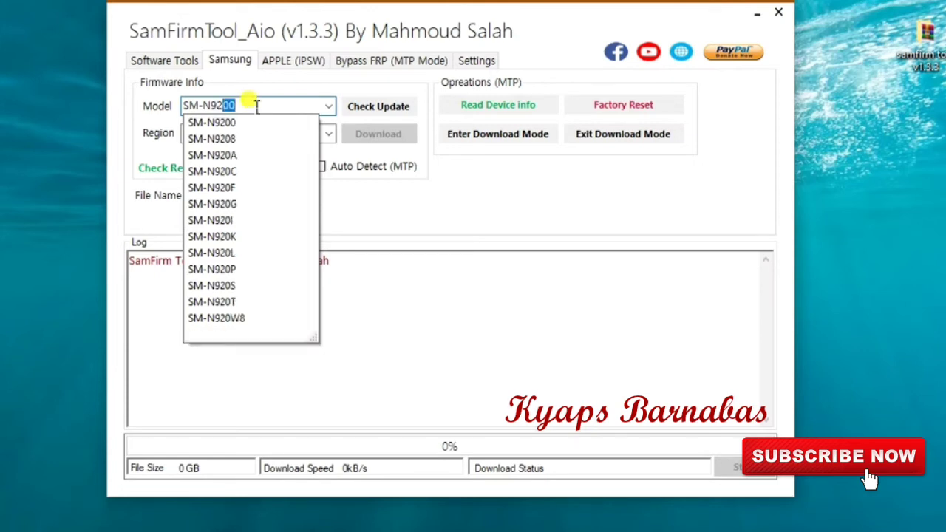
pyautogui.write('0C')
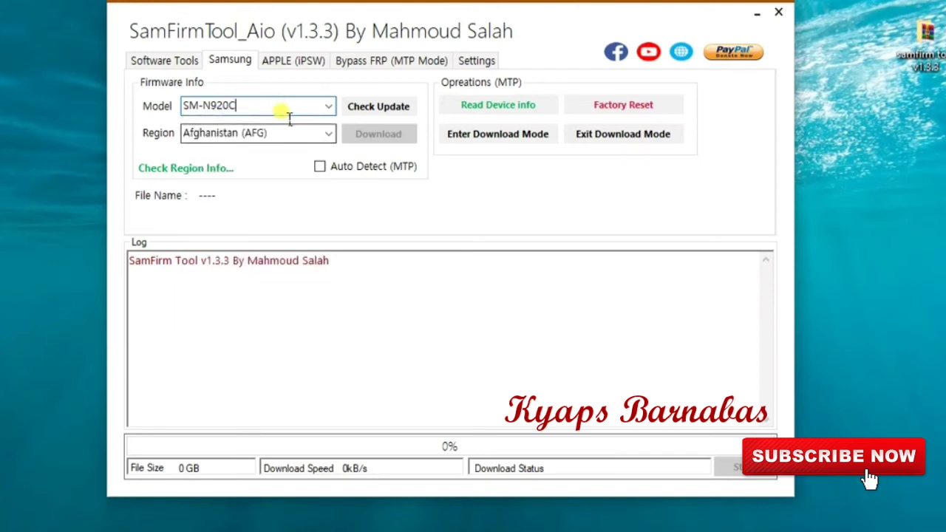
# Scroll the Region list and choose United Arab Emirates (LYS)
pyautogui.click(331, 139)
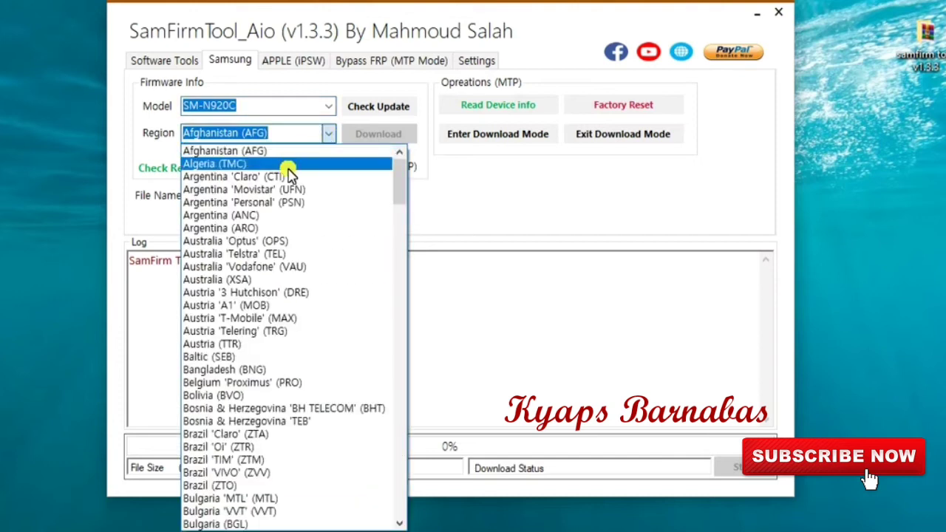
pyautogui.scroll(-1, 288, 196)
pyautogui.scroll(-1, 286, 239)
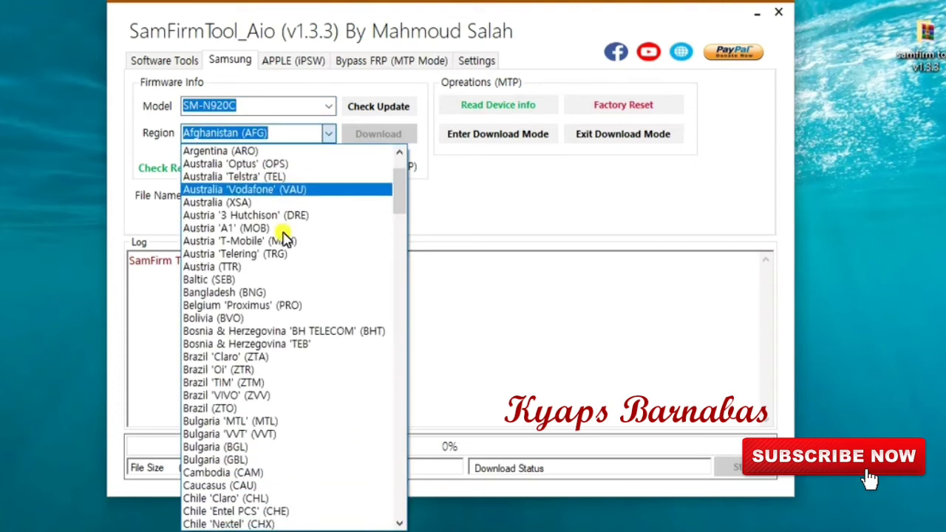
pyautogui.scroll(-5, 286, 252)
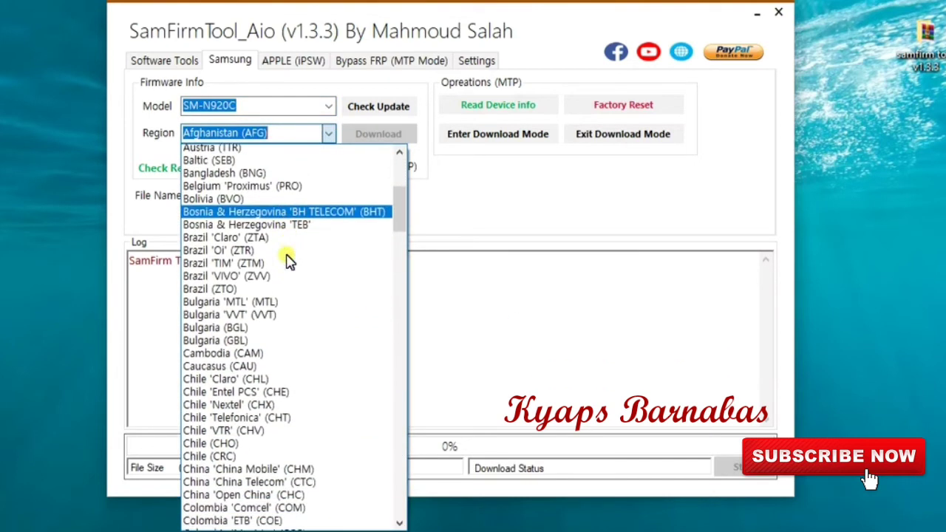
pyautogui.scroll(-16, 288, 278)
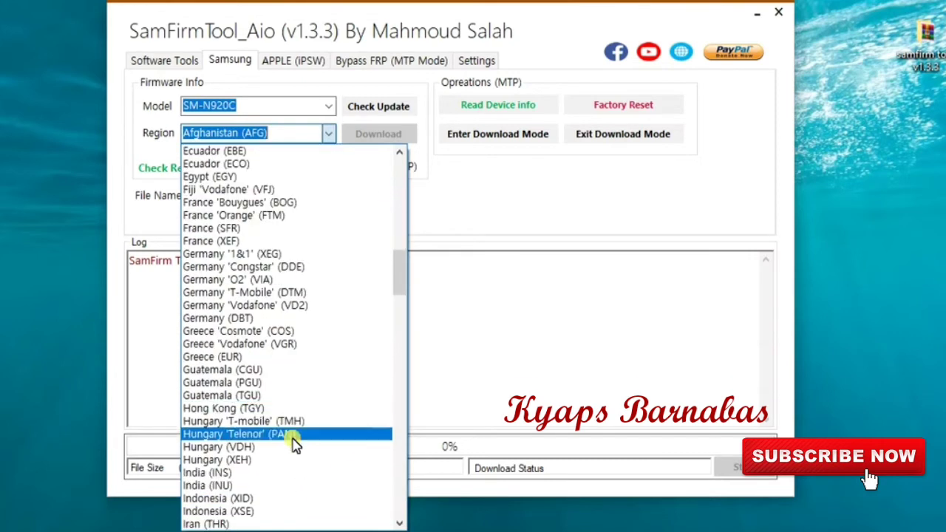
pyautogui.scroll(-10, 292, 454)
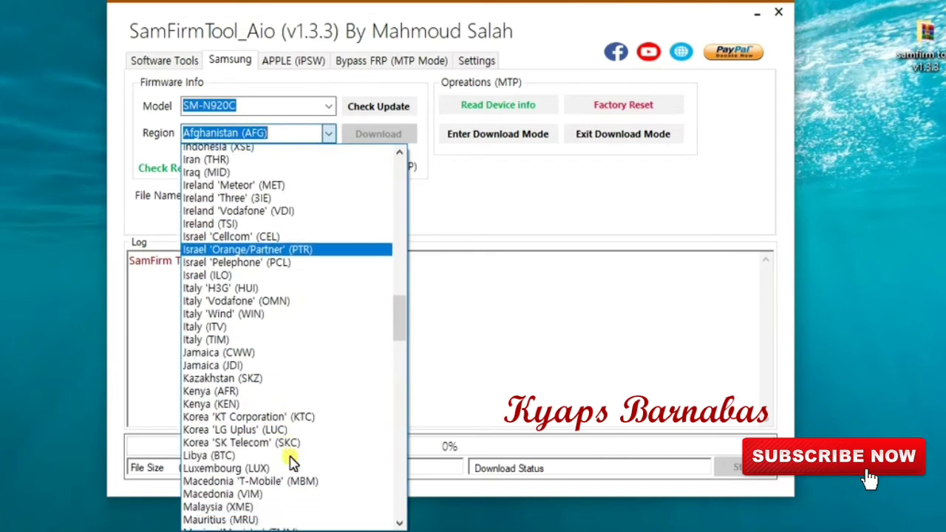
pyautogui.scroll(-12, 292, 462)
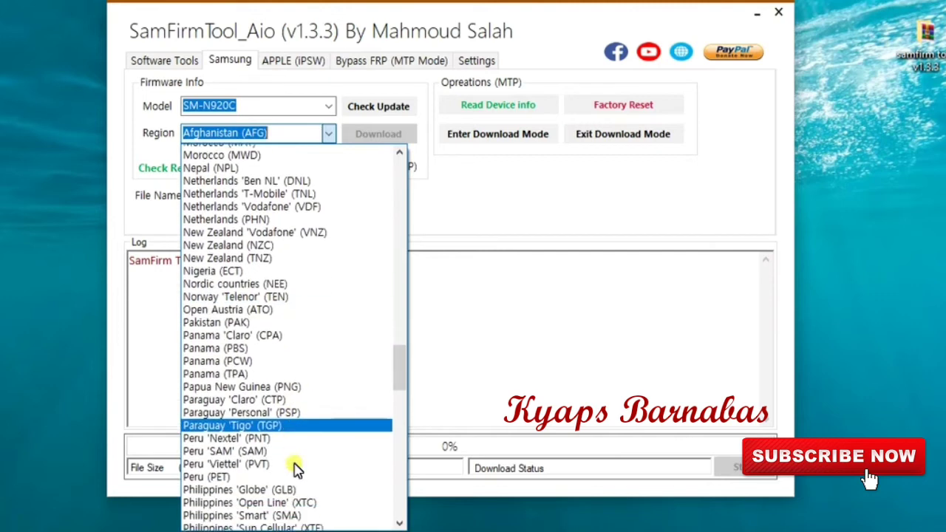
pyautogui.scroll(-17, 294, 466)
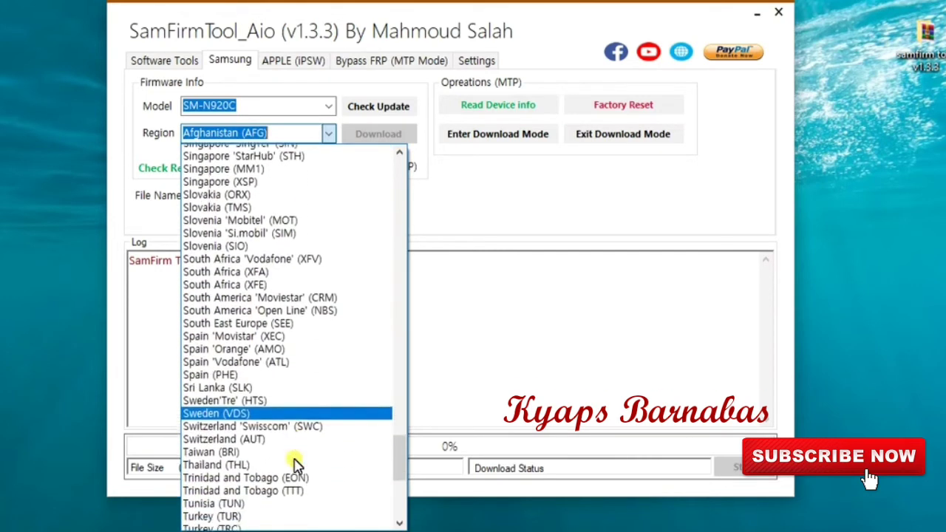
pyautogui.scroll(-3, 299, 451)
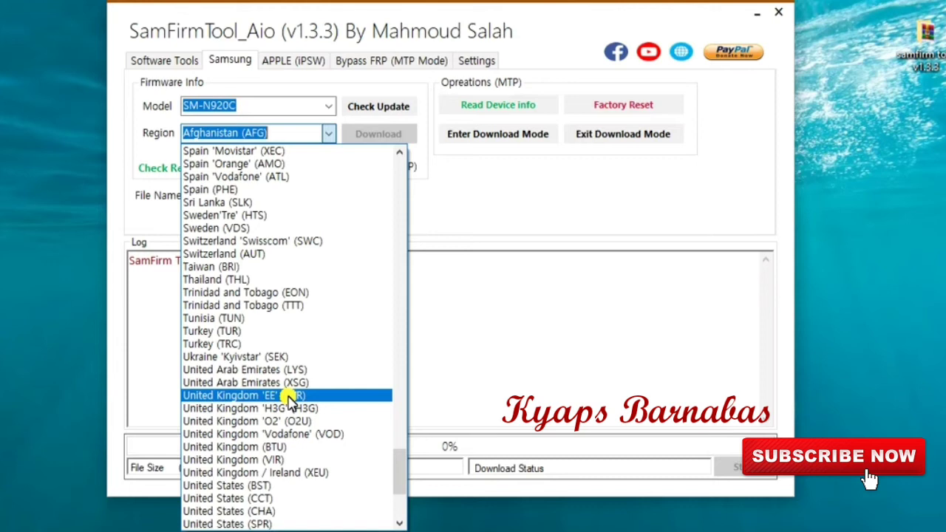
pyautogui.scroll(-1, 291, 399)
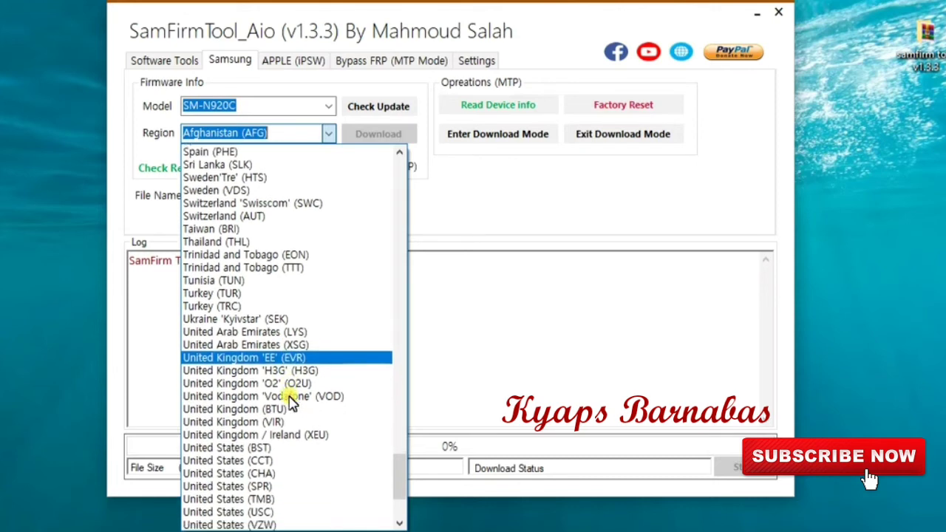
pyautogui.scroll(-1, 299, 396)
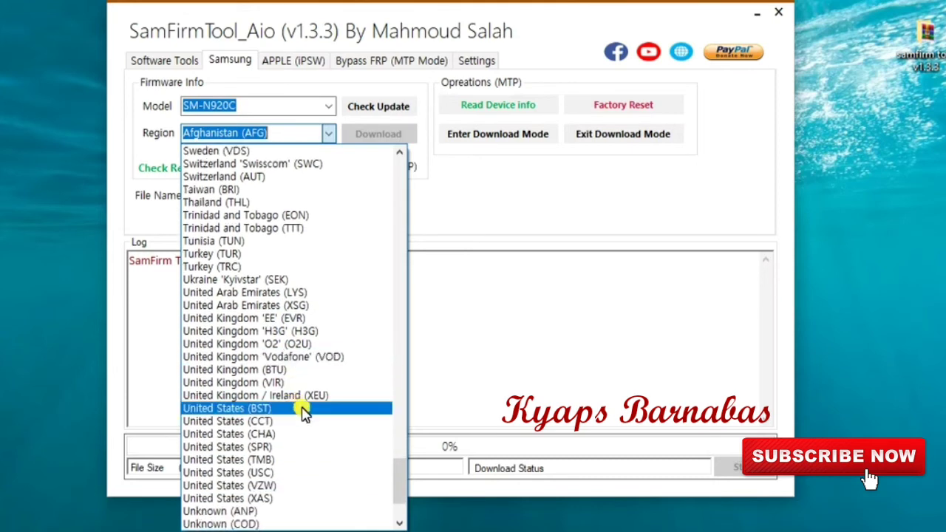
pyautogui.scroll(-2, 301, 412)
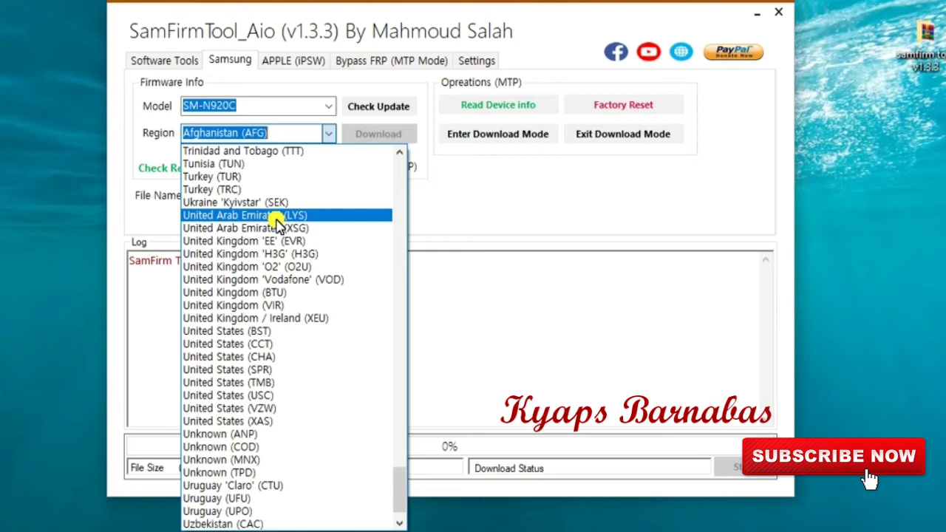
pyautogui.click(277, 216)
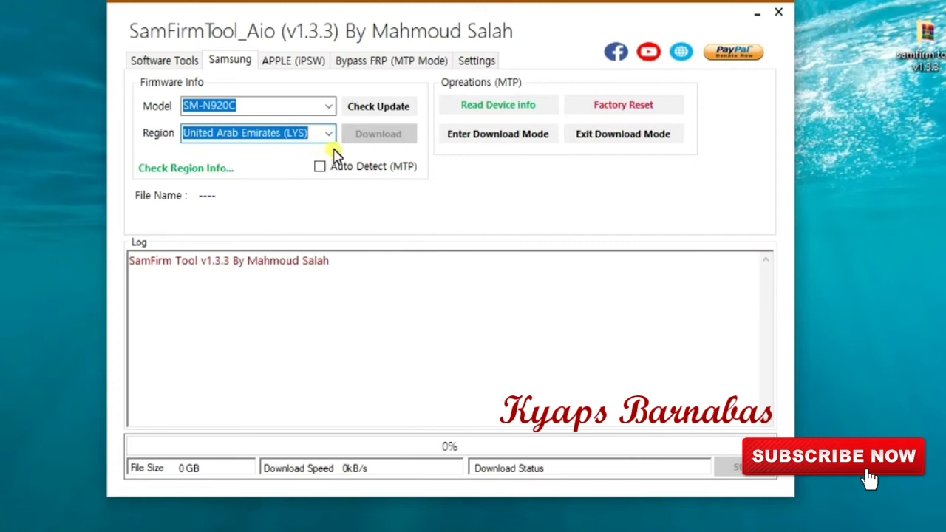
# Run Check Update for SM-N920C / LYS, then reconfirm both values; the log reports authorization failed
pyautogui.click(373, 107)
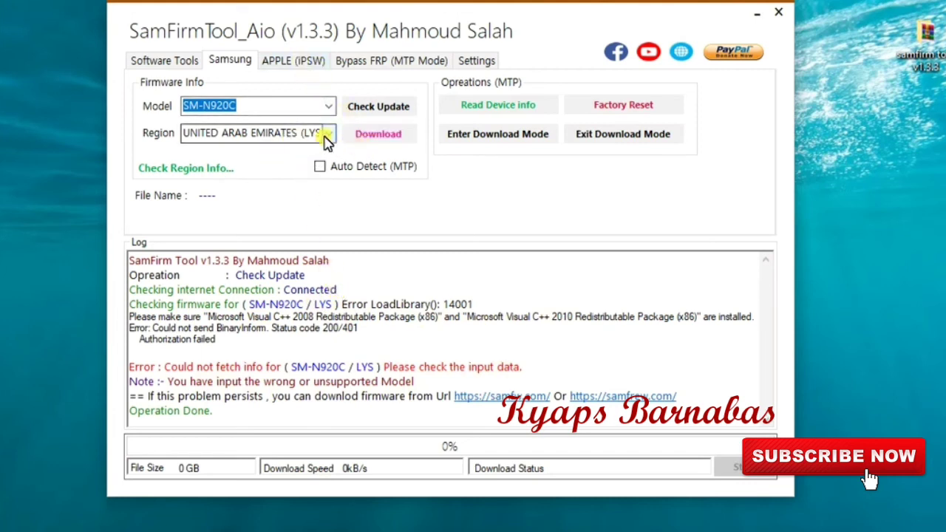
pyautogui.click(327, 106)
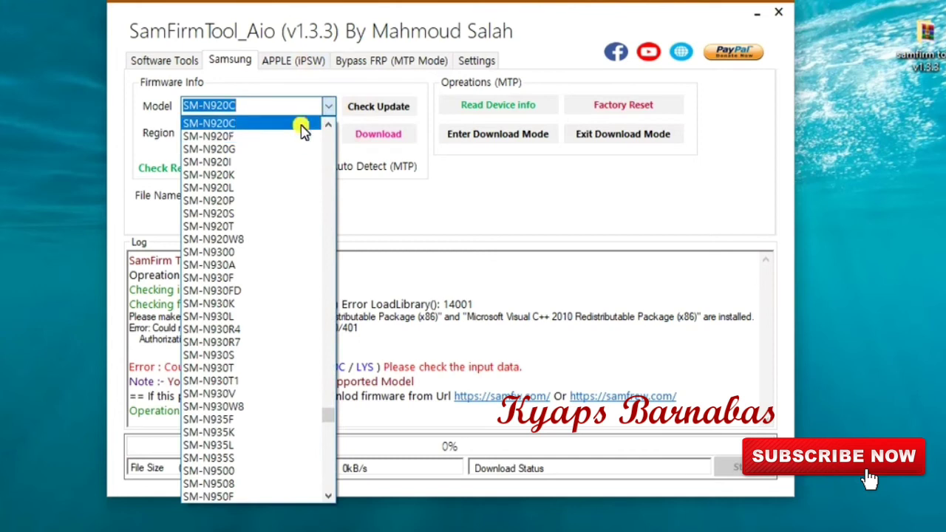
pyautogui.click(303, 125)
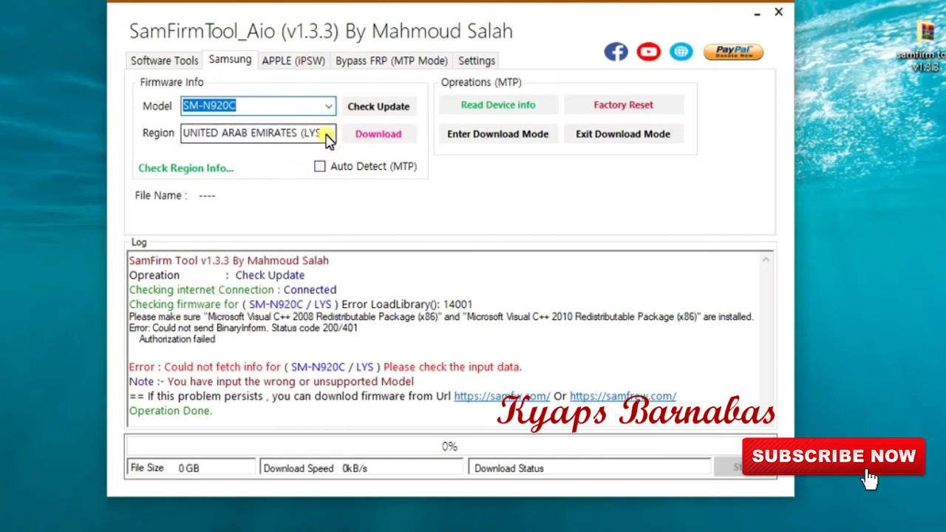
pyautogui.click(326, 134)
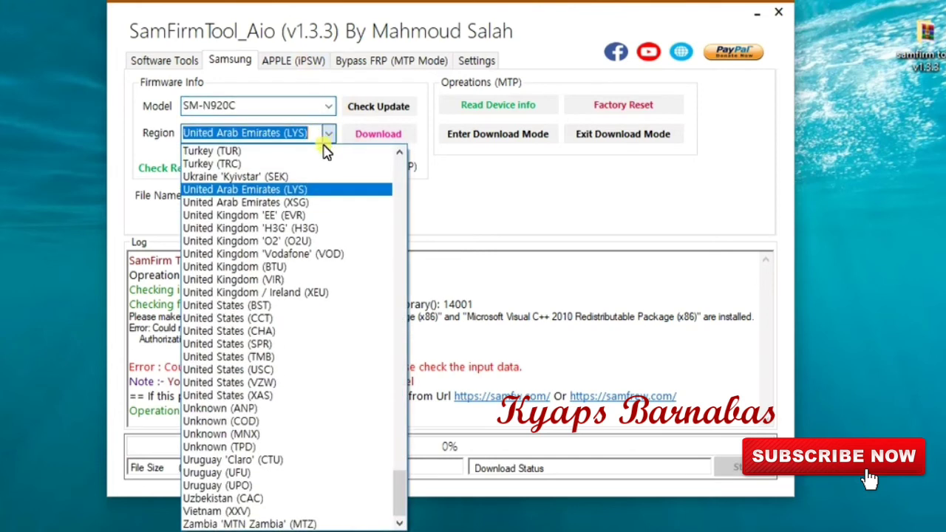
pyautogui.click(495, 181)
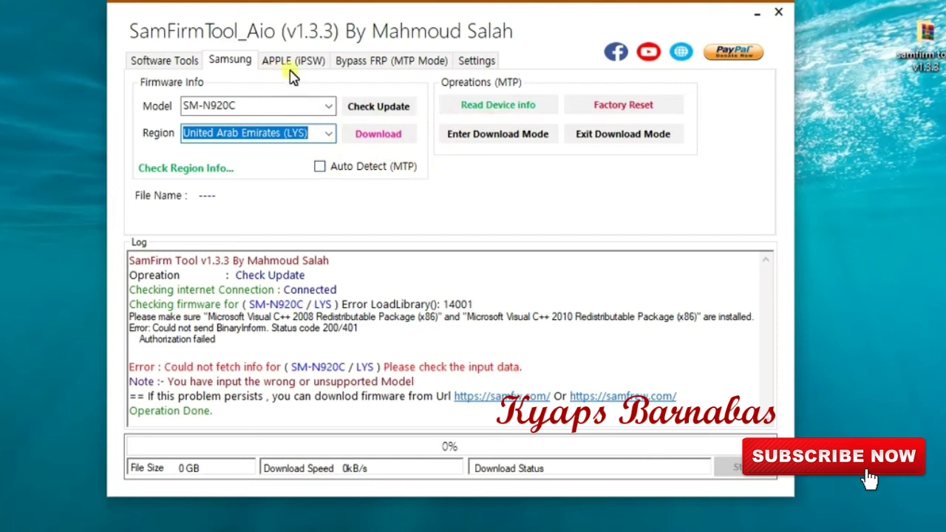
# Go to the Bypass FRP (MTP Mode) page and show its bypass method list
pyautogui.click(387, 66)
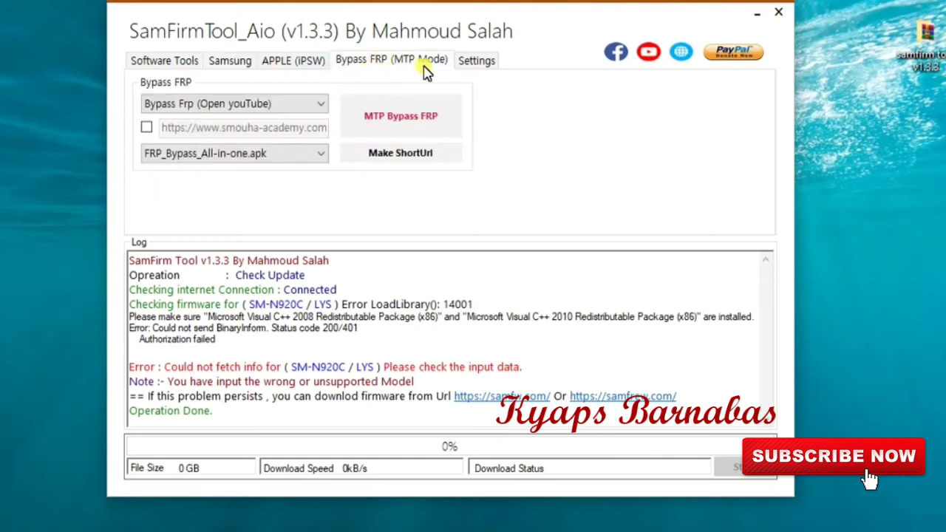
pyautogui.click(325, 105)
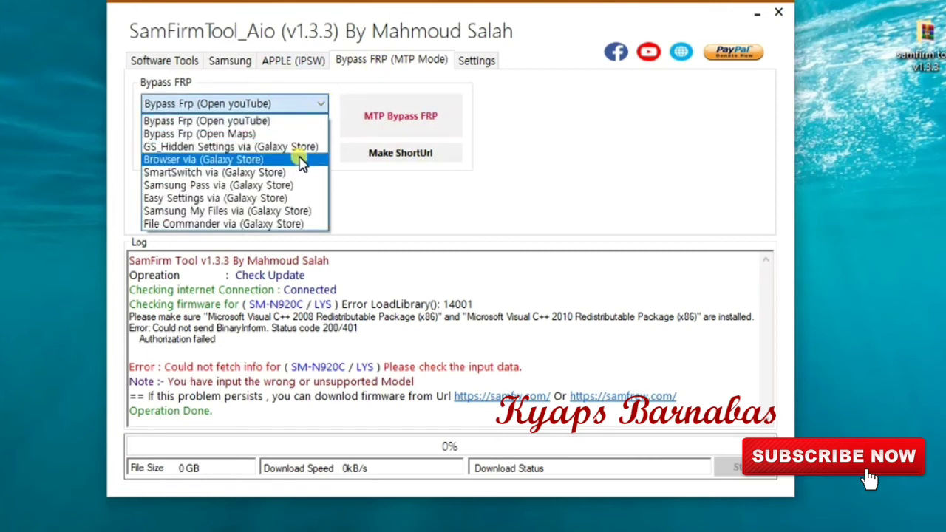
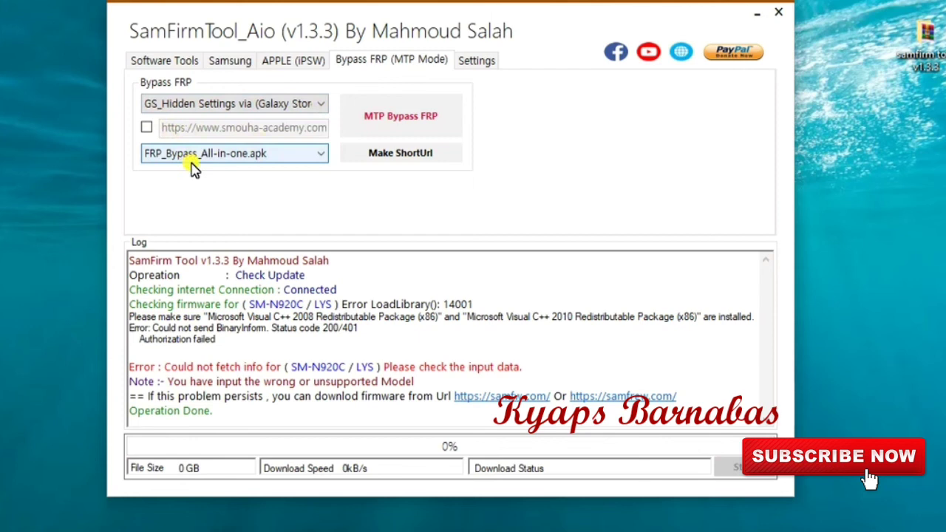
# Select FRP_Bypass_OpenLoginGAM.apk and start MTP Bypass FRP with it
pyautogui.scroll(-1, 194, 168)
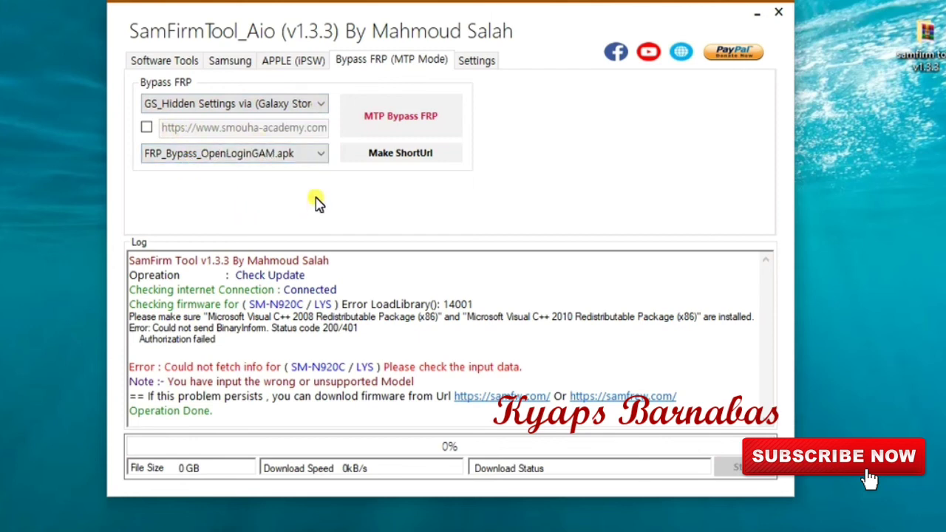
pyautogui.click(392, 117)
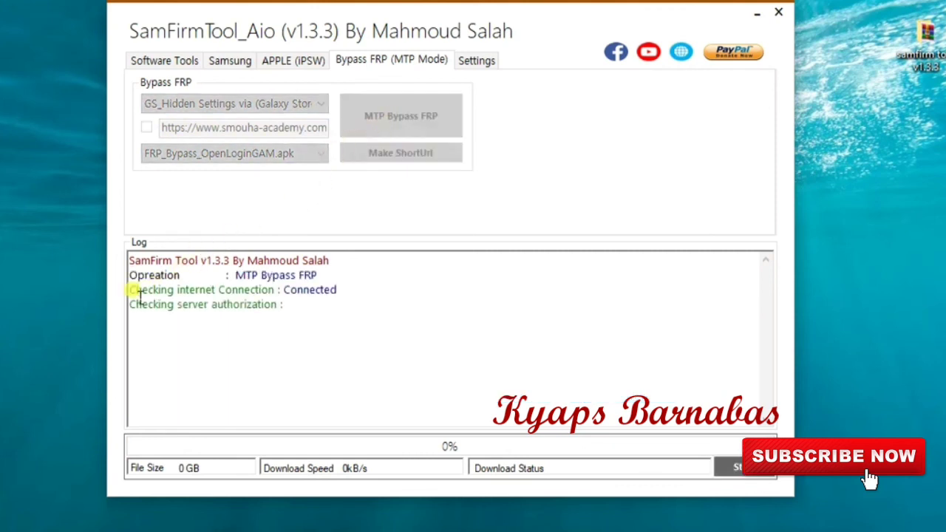
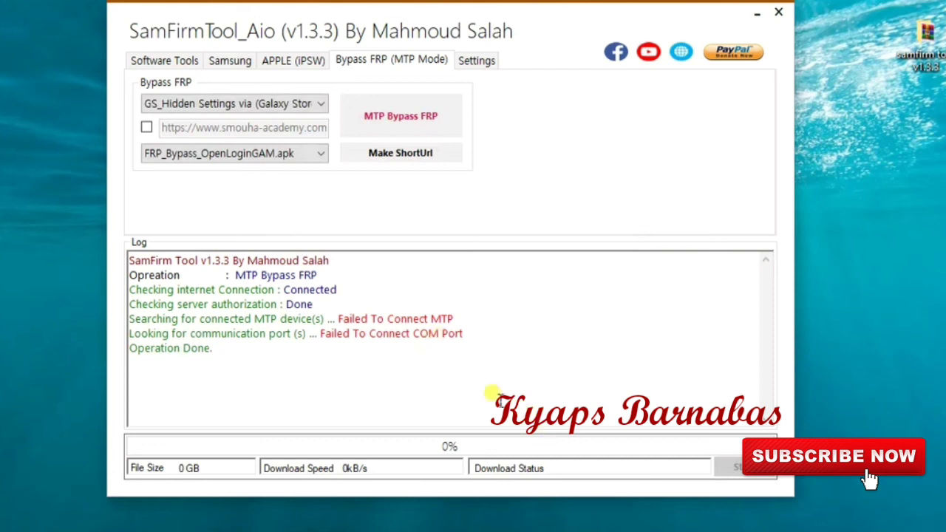
# Highlight the 'Failed To Connect COM Port' and 'Operation Done.' lines in the log
pyautogui.moveTo(481, 325); pyautogui.dragTo(481, 397)
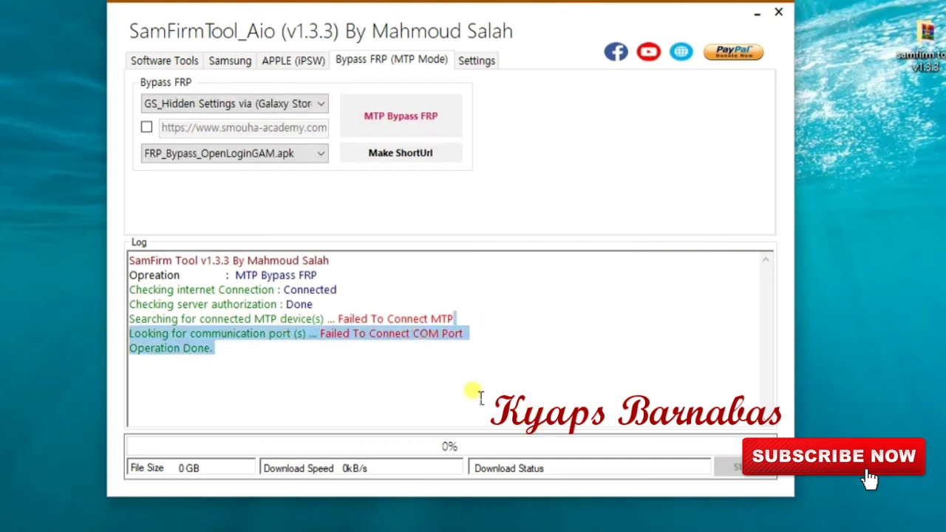